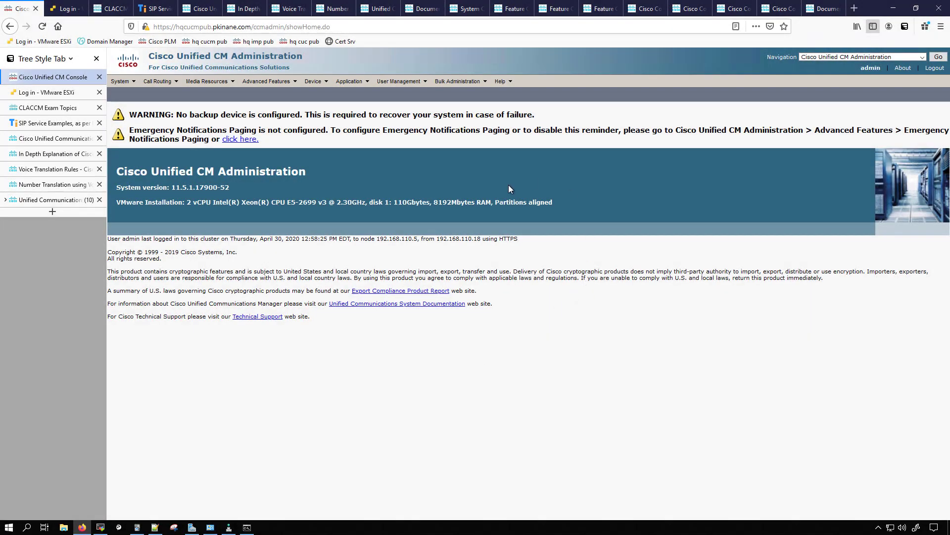
# - Switch from CM Administration to Cisco Unified Serviceability
pyautogui.click(857, 57)
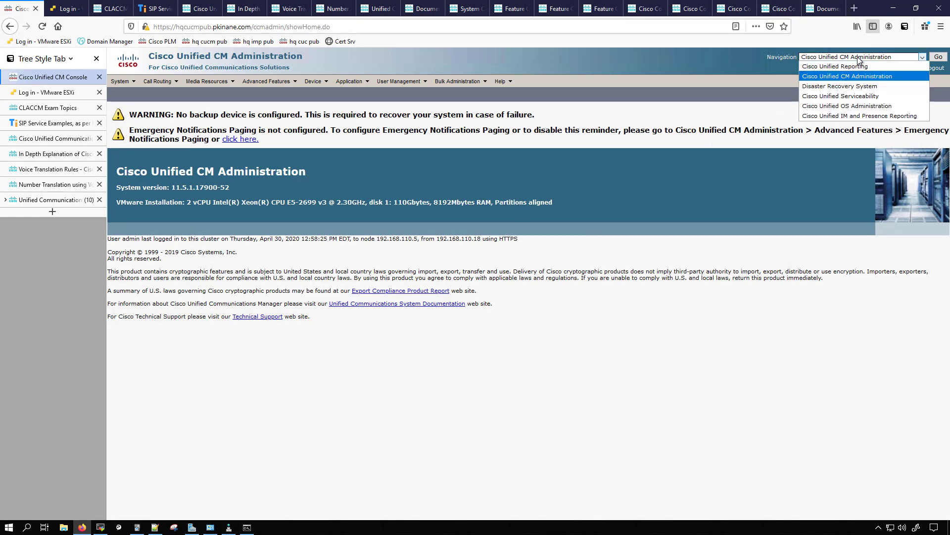
pyautogui.click(769, 65)
pyautogui.click(895, 57)
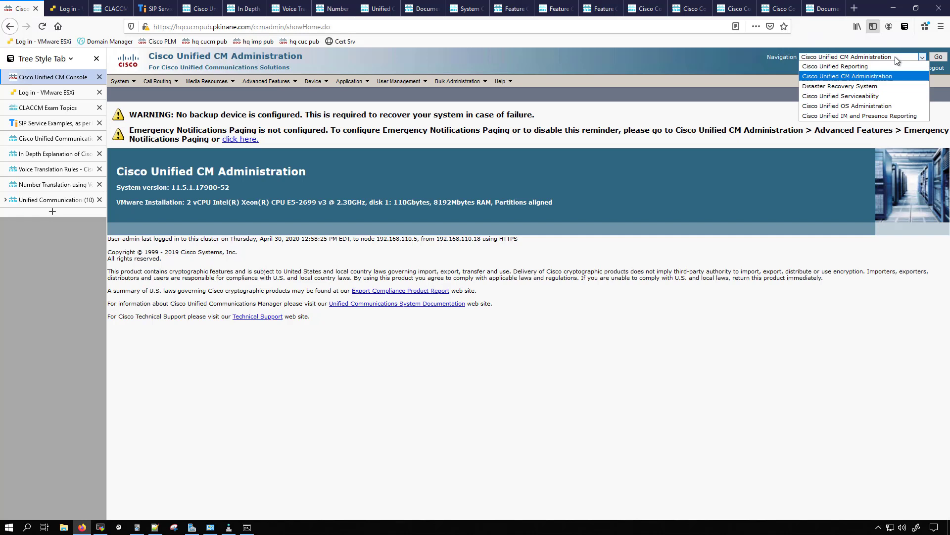
pyautogui.click(858, 96)
pyautogui.click(939, 57)
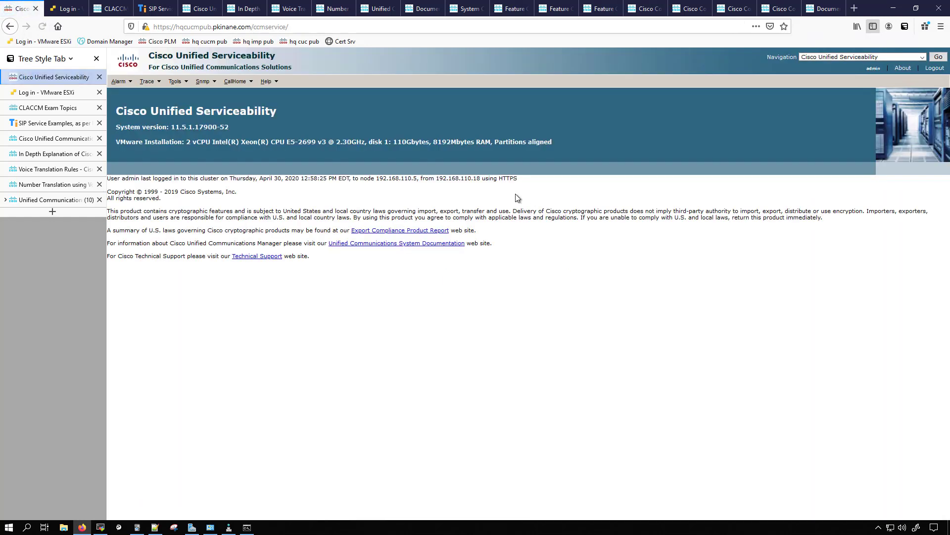
# - Activate all services on the hqcucmpub CUCM Voice/Video server through Service Activation and save the change
pyautogui.click(168, 83)
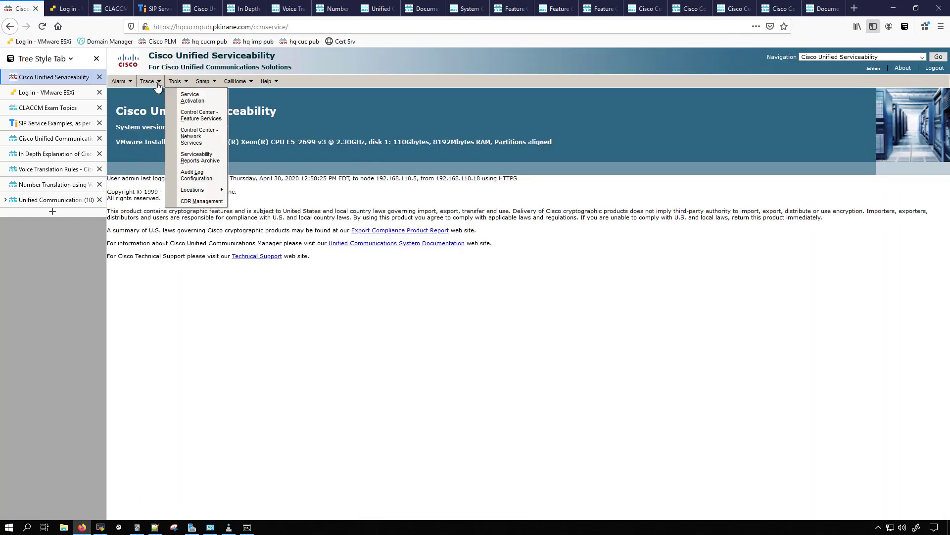
pyautogui.click(189, 96)
pyautogui.click(288, 126)
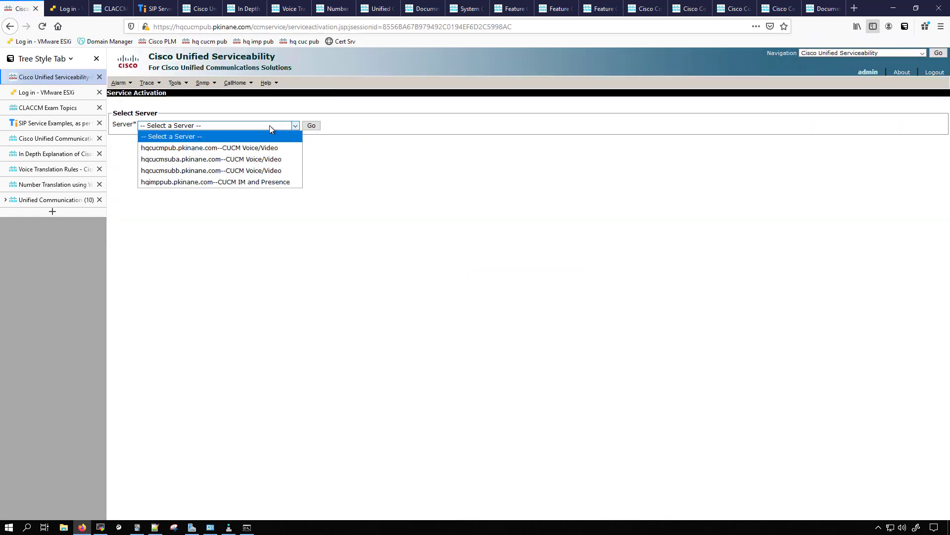
pyautogui.click(218, 146)
pyautogui.click(312, 126)
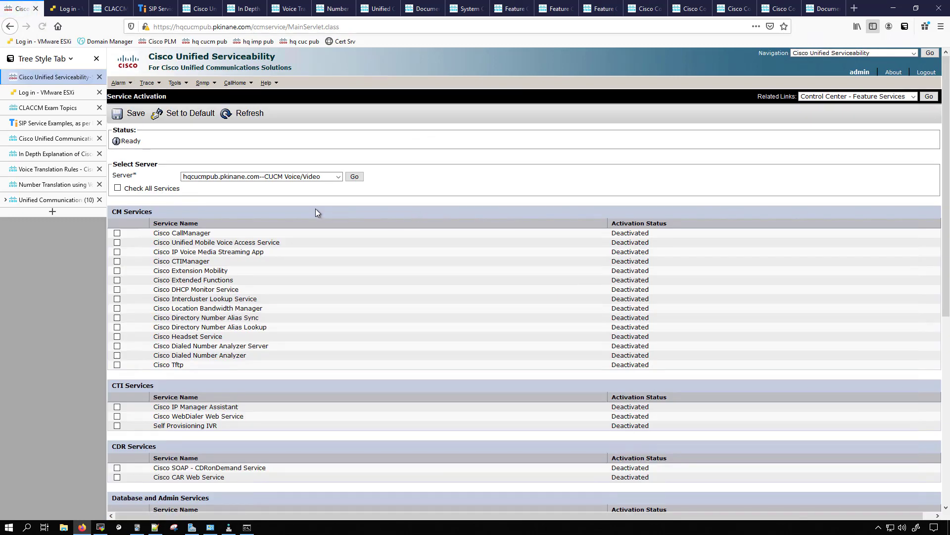
pyautogui.click(117, 188)
pyautogui.click(133, 113)
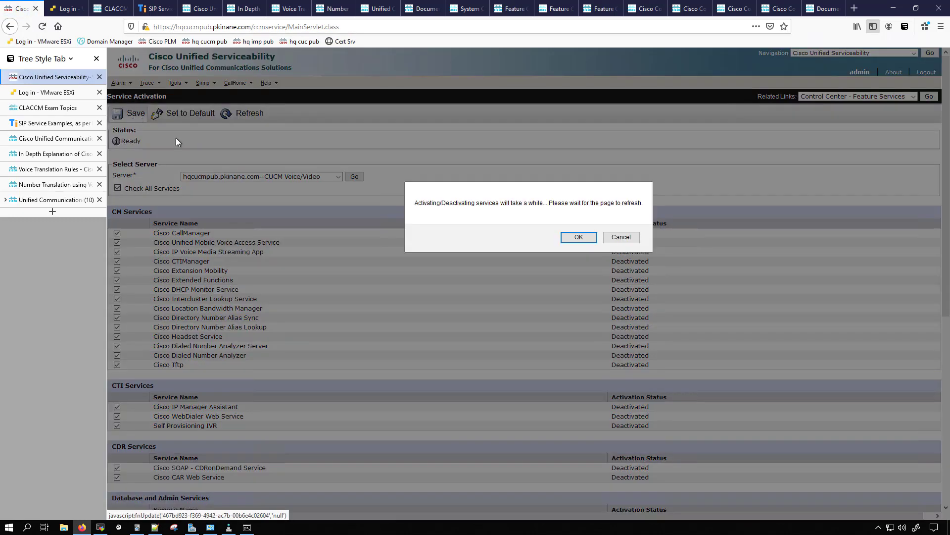
pyautogui.click(571, 239)
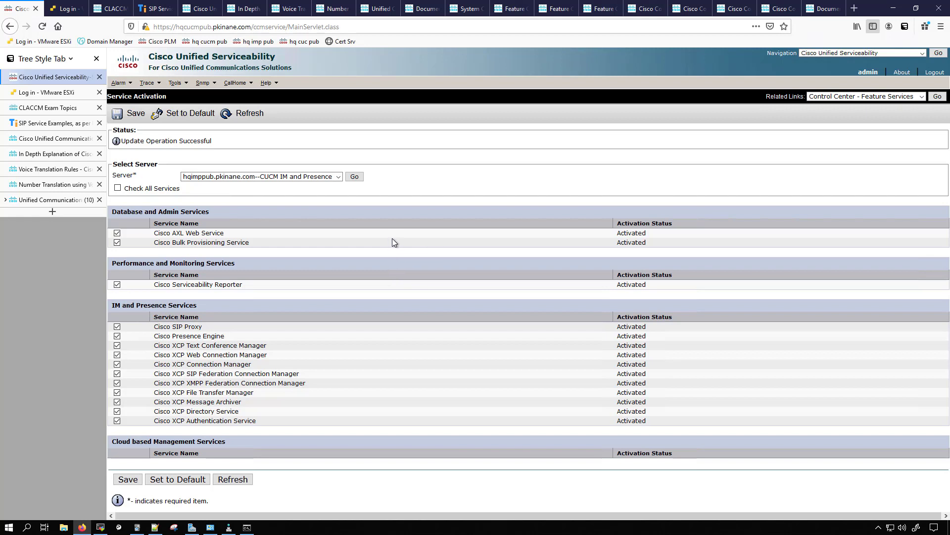
# - Enable troubleshooting traces for all services on all nodes, starting from the hqcucmpub CUCM Voice/Video server, and save
pyautogui.click(147, 84)
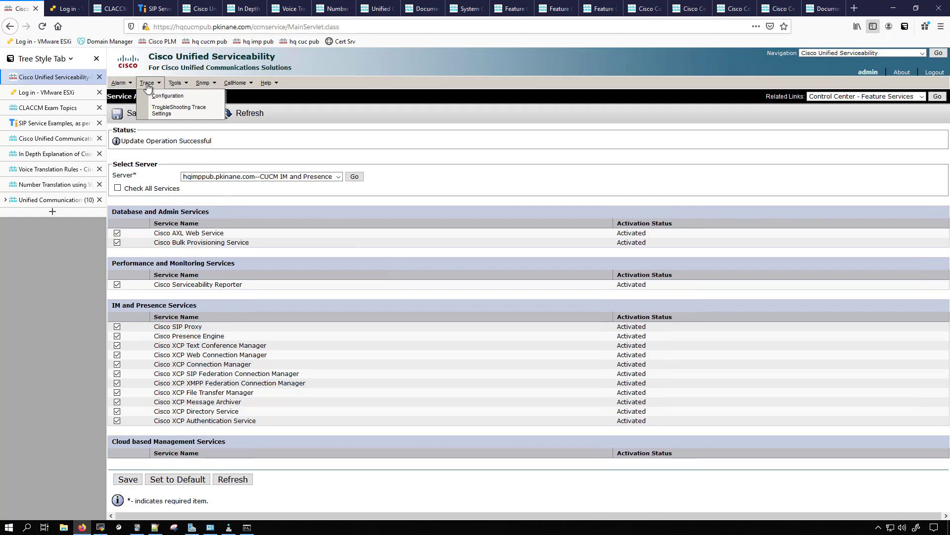
pyautogui.click(175, 110)
pyautogui.click(208, 121)
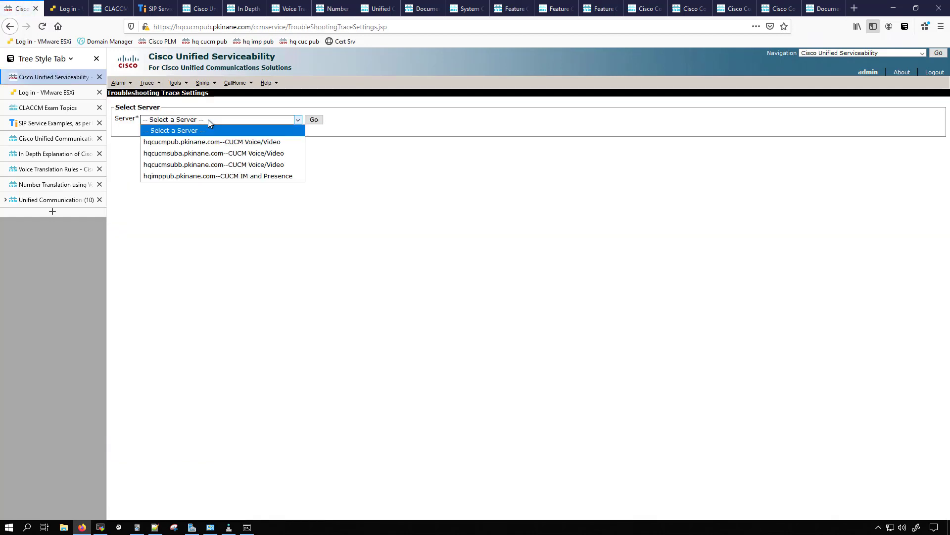
pyautogui.click(211, 142)
pyautogui.click(313, 119)
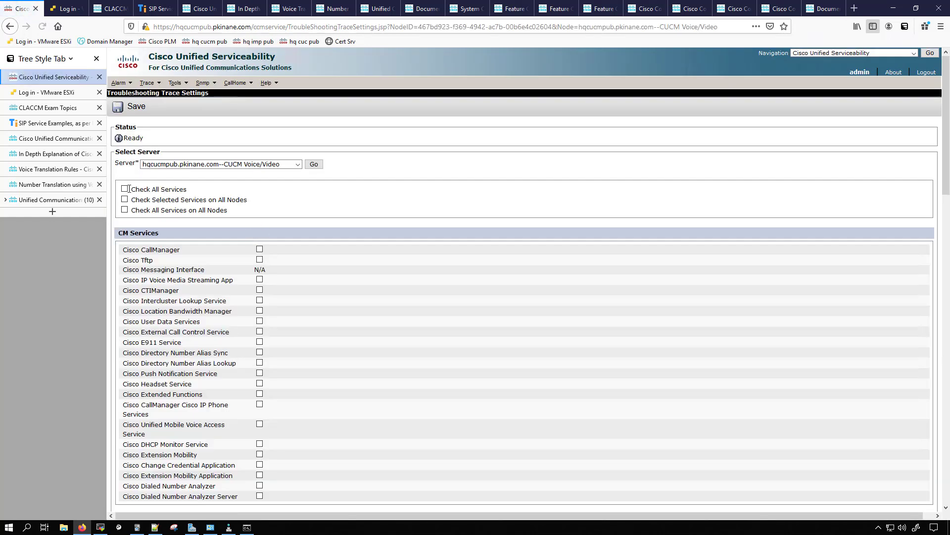
pyautogui.click(124, 210)
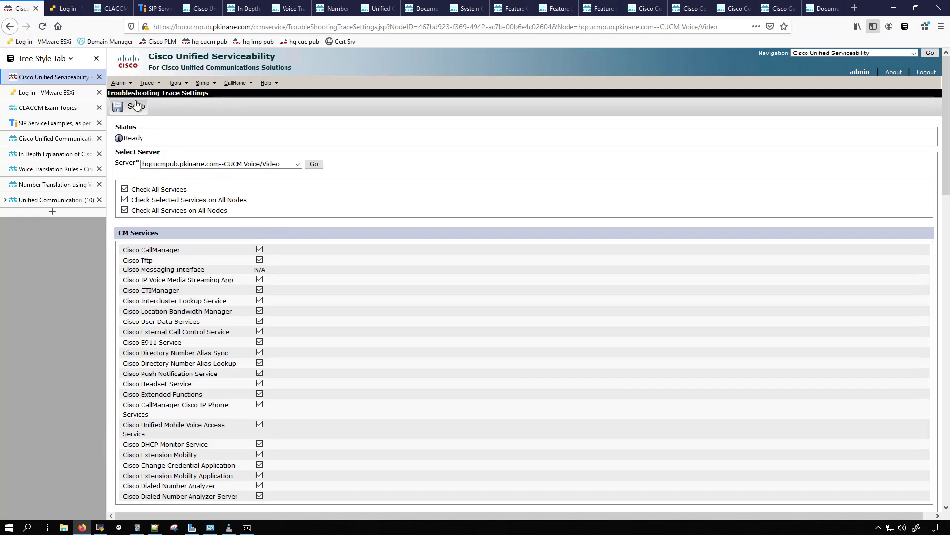
pyautogui.click(119, 106)
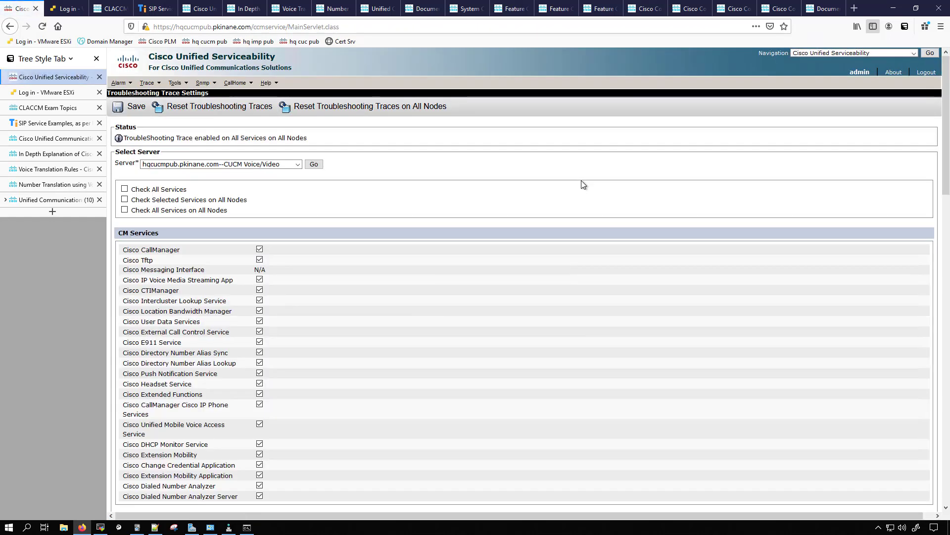
# - Switch back to Cisco Unified CM Administration
pyautogui.click(856, 55)
pyautogui.click(858, 73)
pyautogui.click(929, 55)
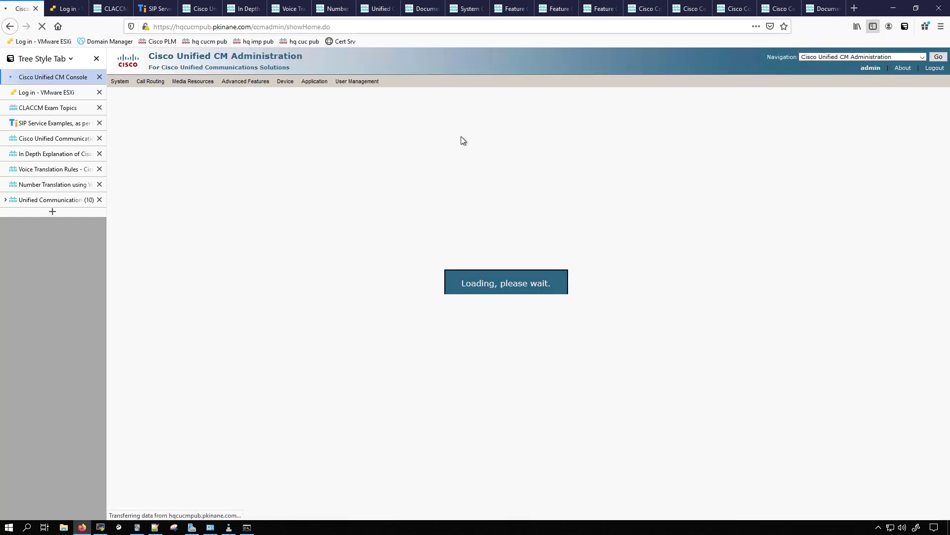
# - List the common phone profiles and open Standard Common Phone Profile for editing
pyautogui.moveTo(317, 85)
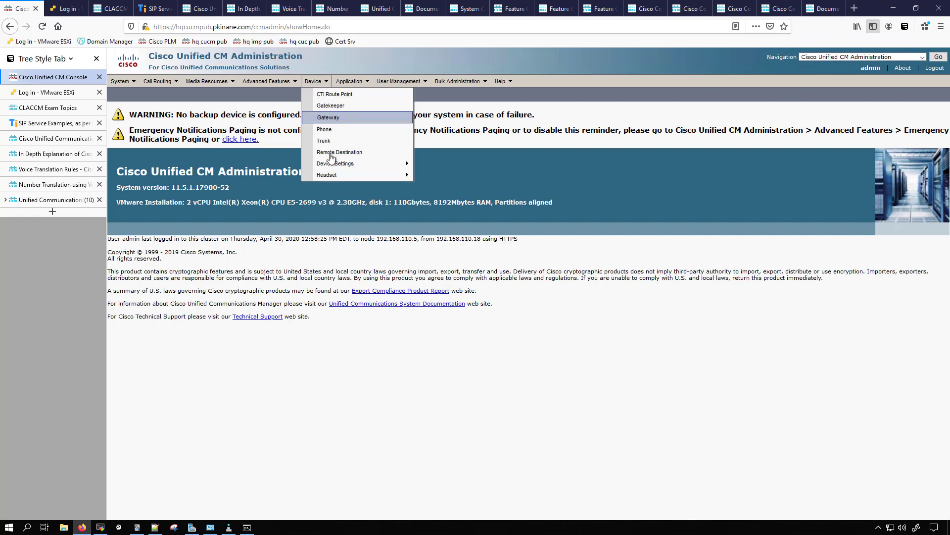
pyautogui.moveTo(334, 164)
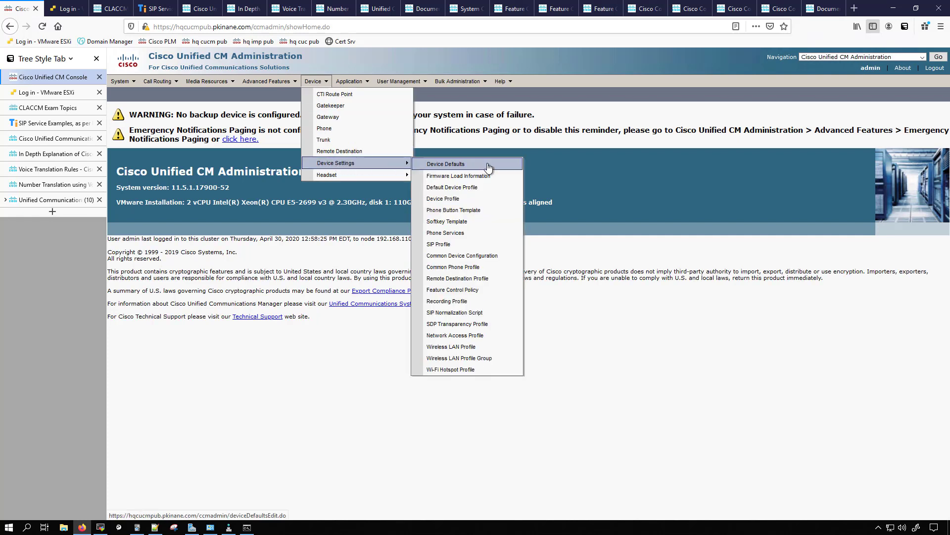
pyautogui.click(463, 266)
pyautogui.click(397, 146)
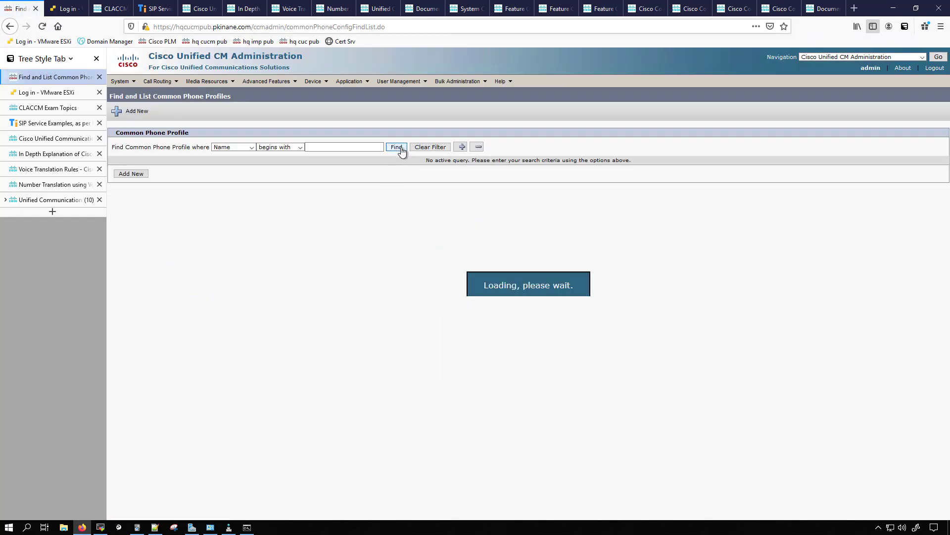
pyautogui.click(242, 205)
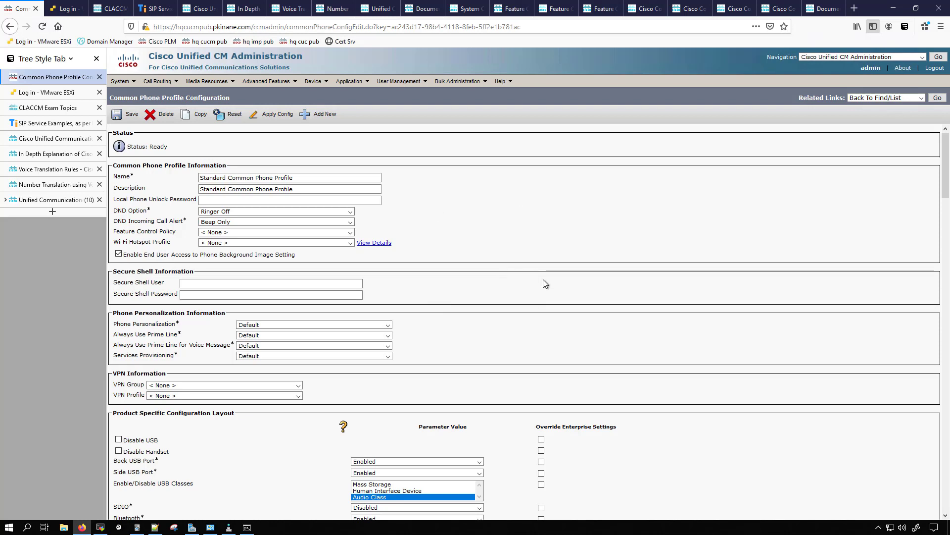
# - Find the Log Profile setting in the phone profile and select Telephony, SIP, UI and Network together
pyautogui.hotkey('ctrl', 'f')
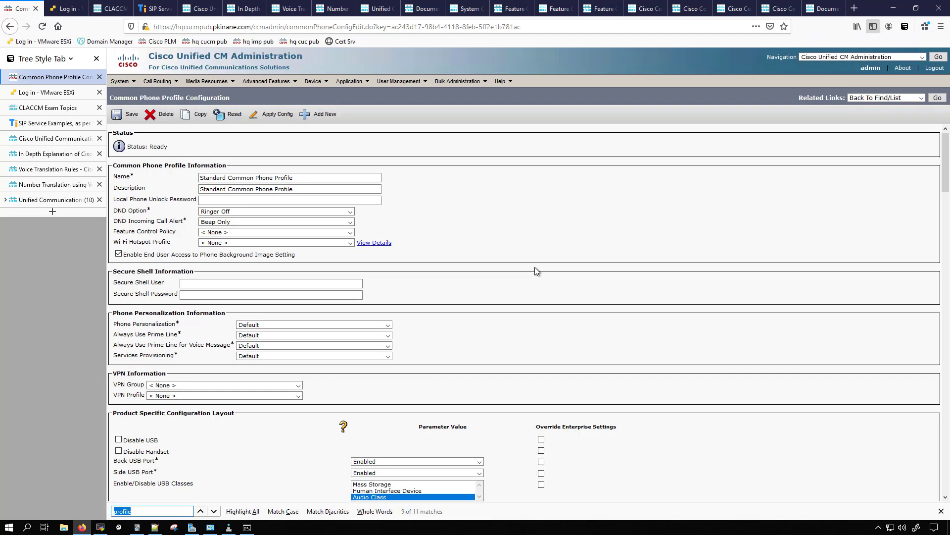
pyautogui.write('log prile')
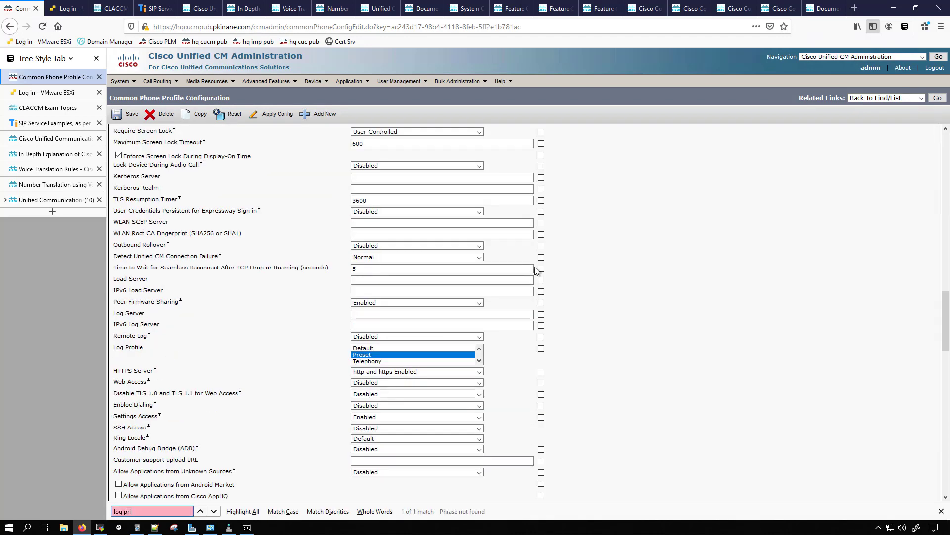
pyautogui.press('BackSpace')
pyautogui.press('BackSpace')
pyautogui.press('BackSpace')
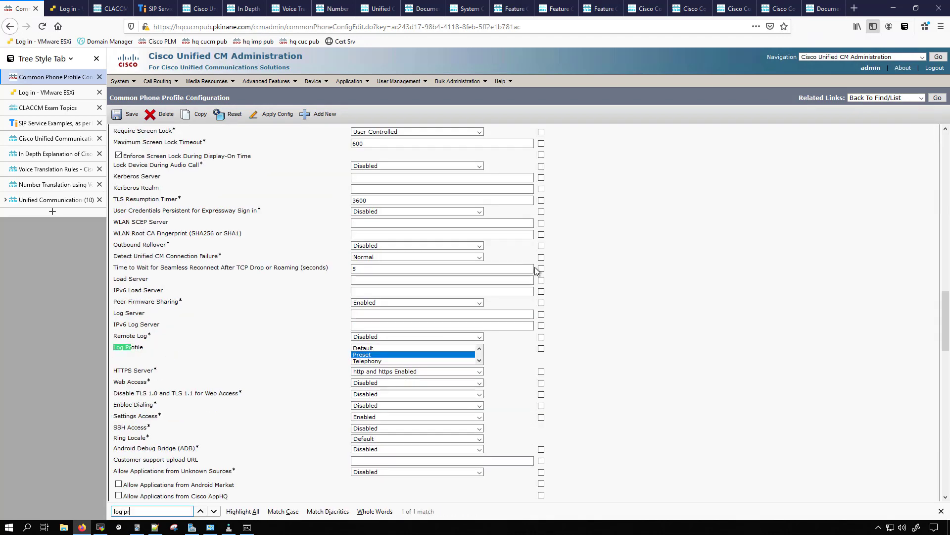
pyautogui.keyDown('ctrl'); pyautogui.click(372, 361); pyautogui.keyUp('ctrl')
pyautogui.scroll(-1, 477, 360)
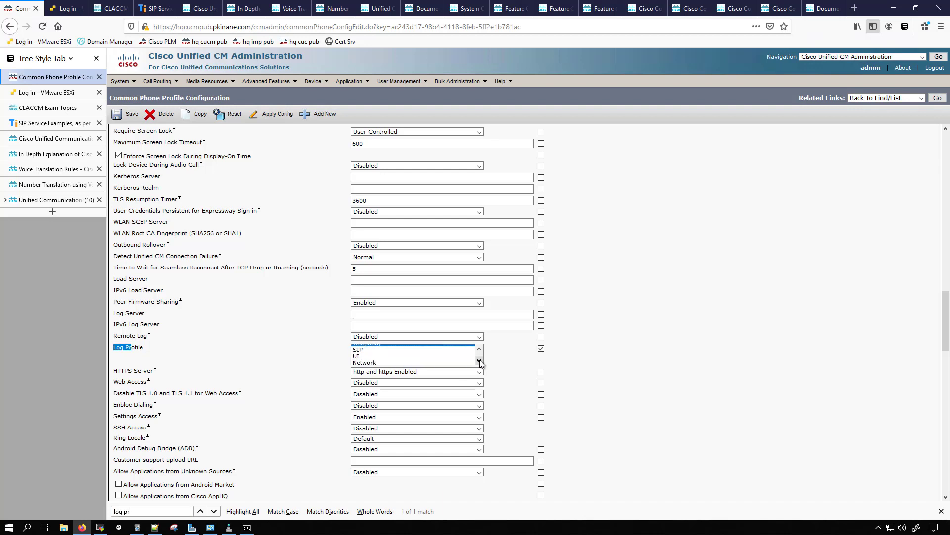
pyautogui.keyDown('ctrl'); pyautogui.click(364, 350); pyautogui.keyUp('ctrl')
pyautogui.keyDown('shift'); pyautogui.click(362, 360); pyautogui.keyUp('shift')
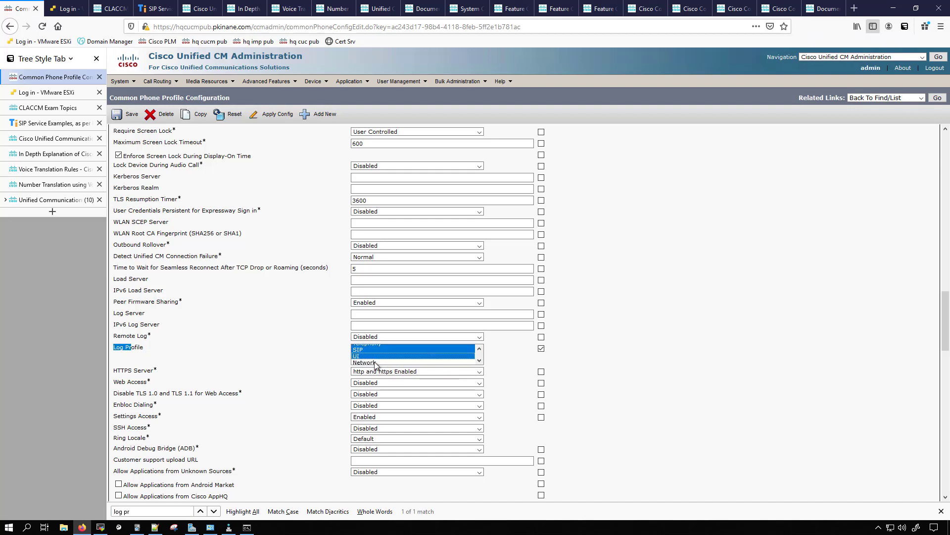
# - Add Media and Accessory to the Log Profile selection and look through its remaining options
pyautogui.click(478, 362)
pyautogui.click(479, 361)
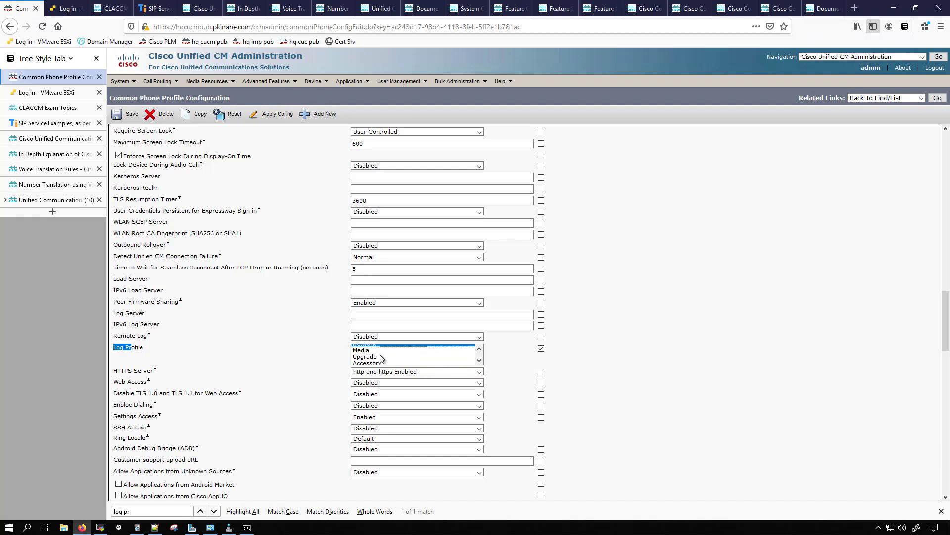
pyautogui.keyDown('ctrl'); pyautogui.click(379, 351); pyautogui.keyUp('ctrl')
pyautogui.click(478, 361)
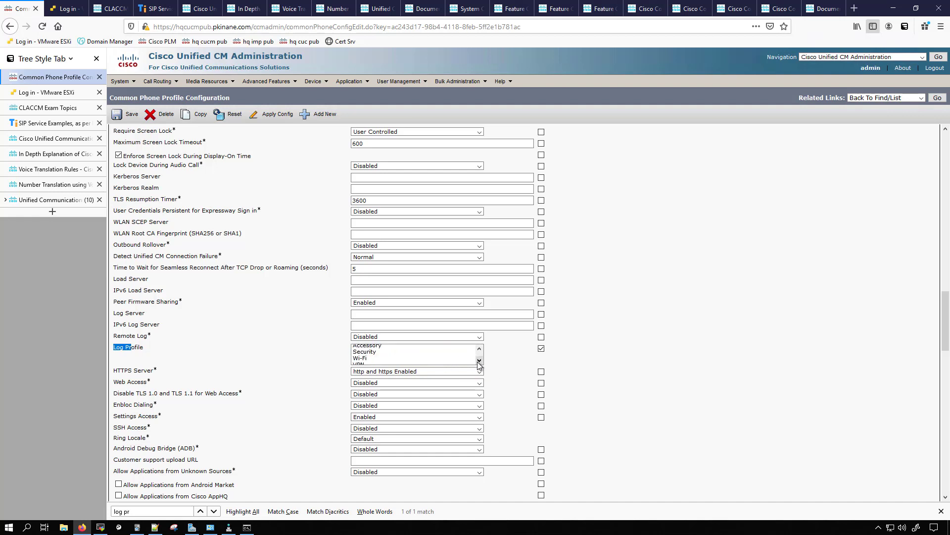
pyautogui.keyDown('ctrl'); pyautogui.click(377, 348); pyautogui.keyUp('ctrl')
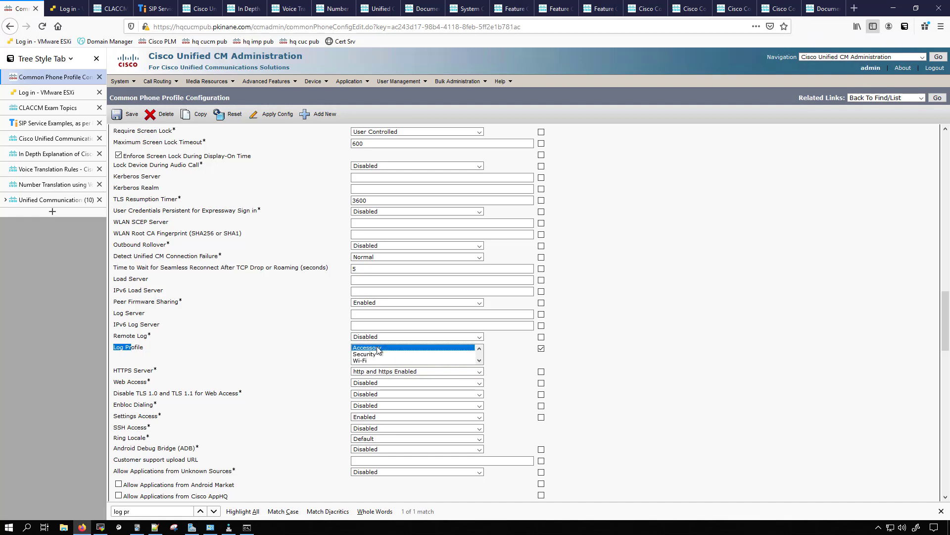
pyautogui.click(480, 361)
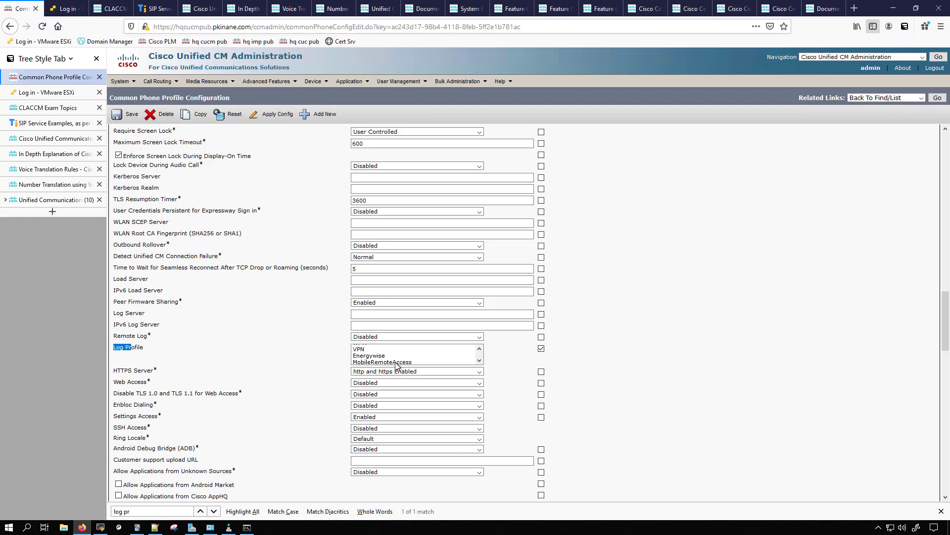
pyautogui.click(480, 362)
pyautogui.click(480, 361)
pyautogui.click(323, 358)
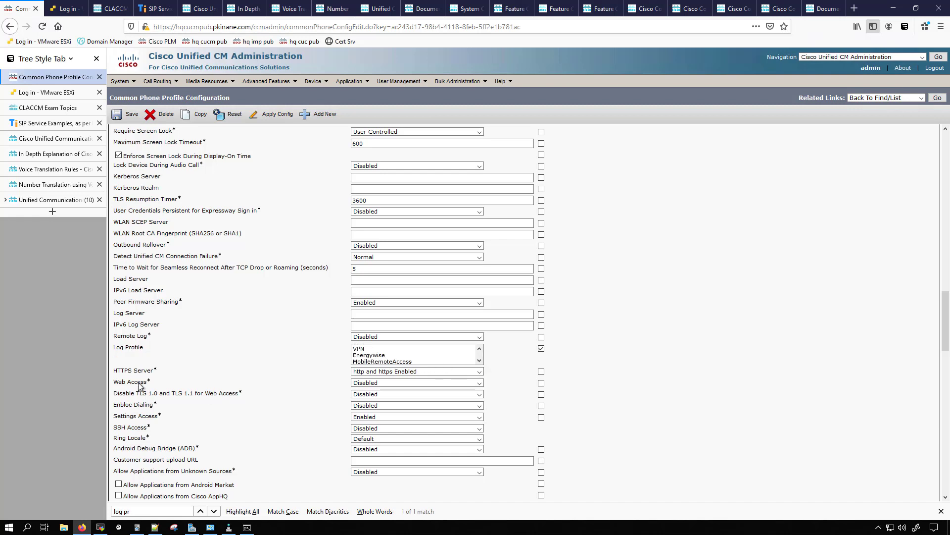
# - Enable Web Access and SSH Access in the phone profile
pyautogui.click(367, 383)
pyautogui.click(365, 402)
pyautogui.click(366, 429)
pyautogui.click(365, 447)
# - Set the profile's Secure Shell User to debug and enter the Secure Shell Password
pyautogui.scroll(10, 236, 414)
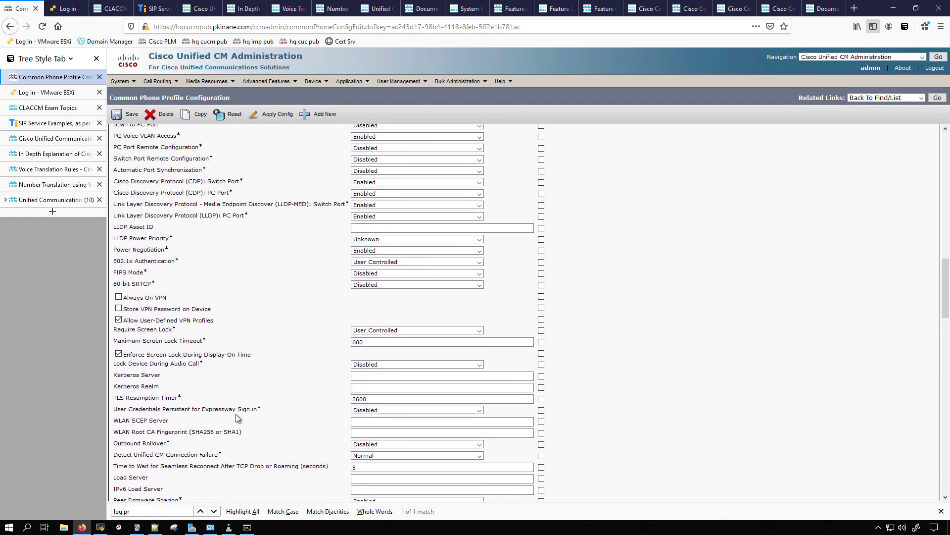
pyautogui.scroll(12, 235, 414)
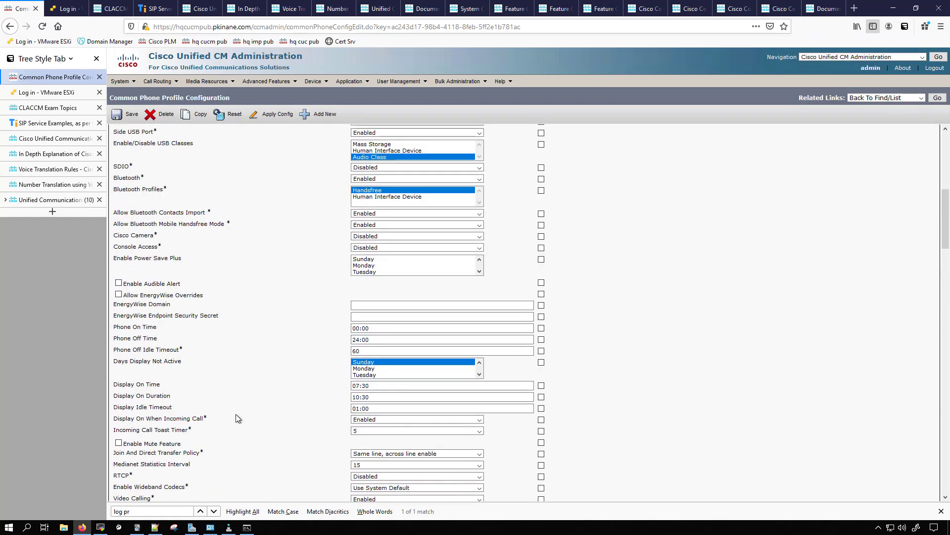
pyautogui.scroll(2, 221, 408)
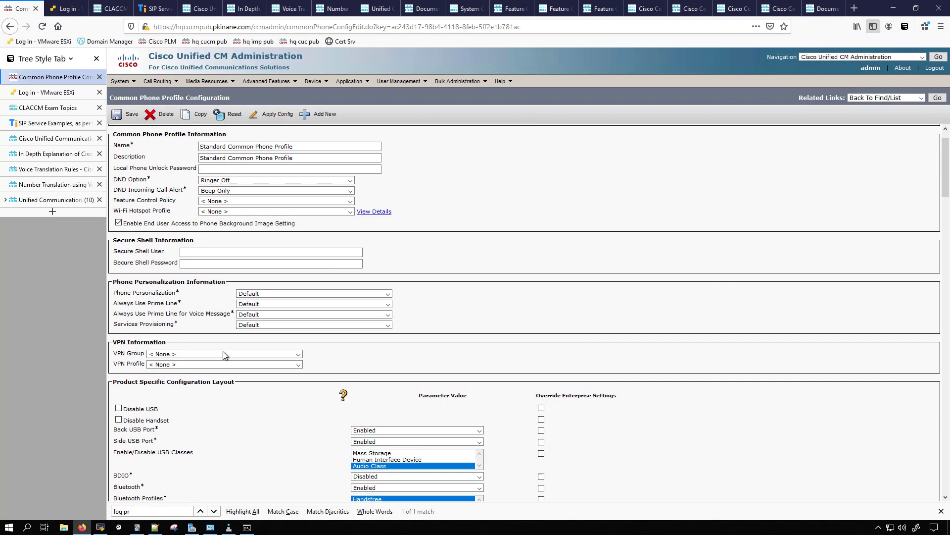
pyautogui.click(204, 252)
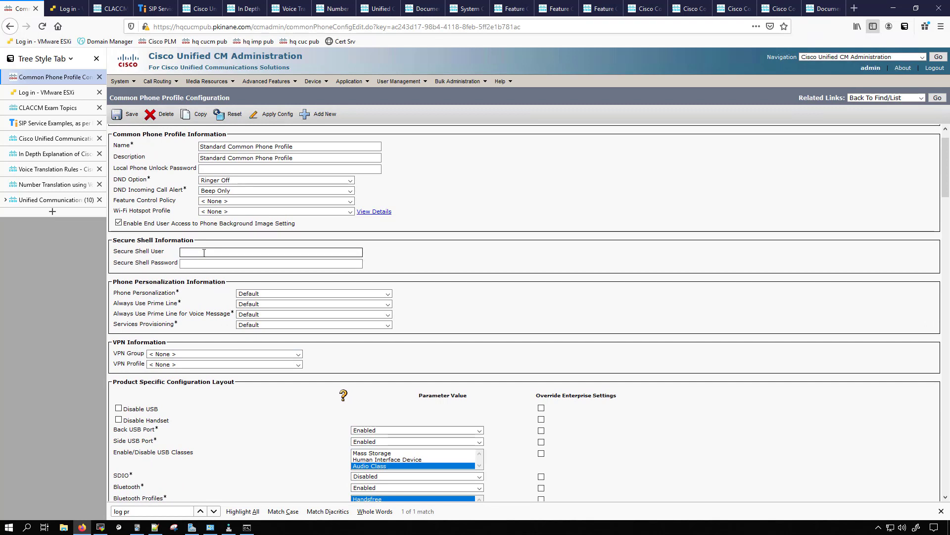
pyautogui.write('debug')
pyautogui.press('Tab')
pyautogui.write('c')
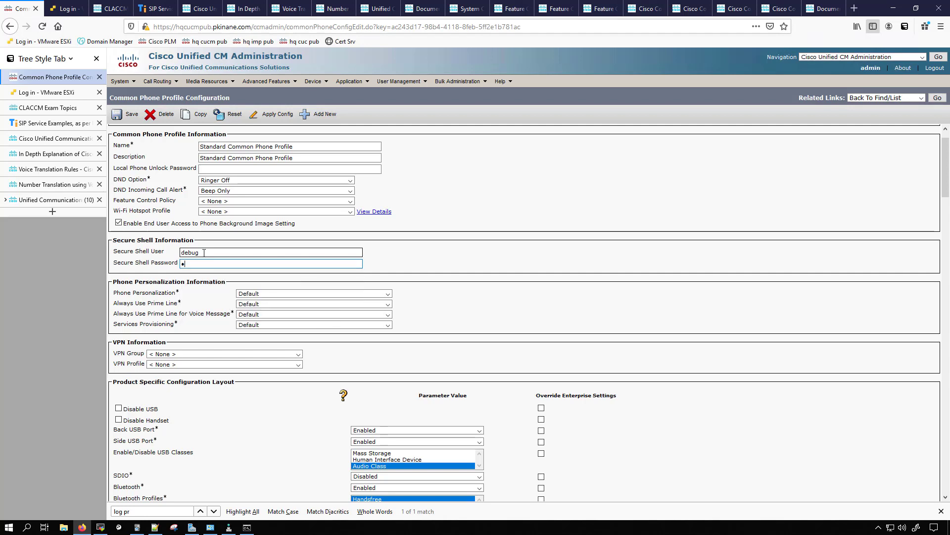
pyautogui.write('isco')
pyautogui.click(494, 263)
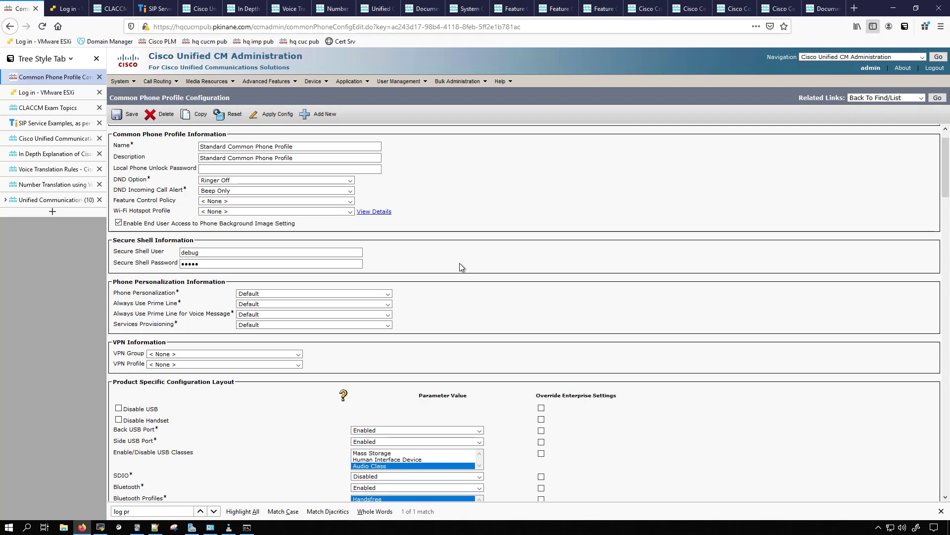
pyautogui.scroll(-5, 454, 247)
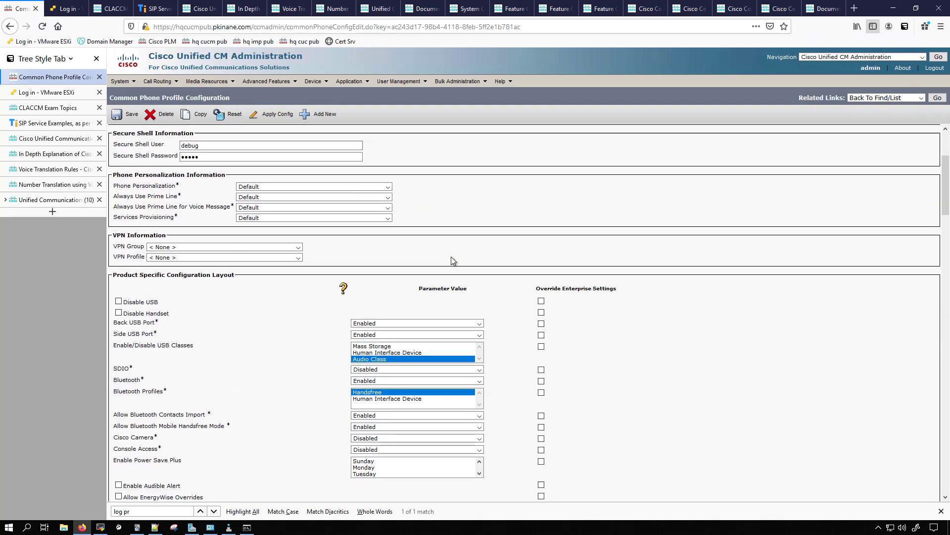
# - Enable Console Access with its enterprise override and save the phone profile, declining to store the login in the browser
pyautogui.click(417, 325)
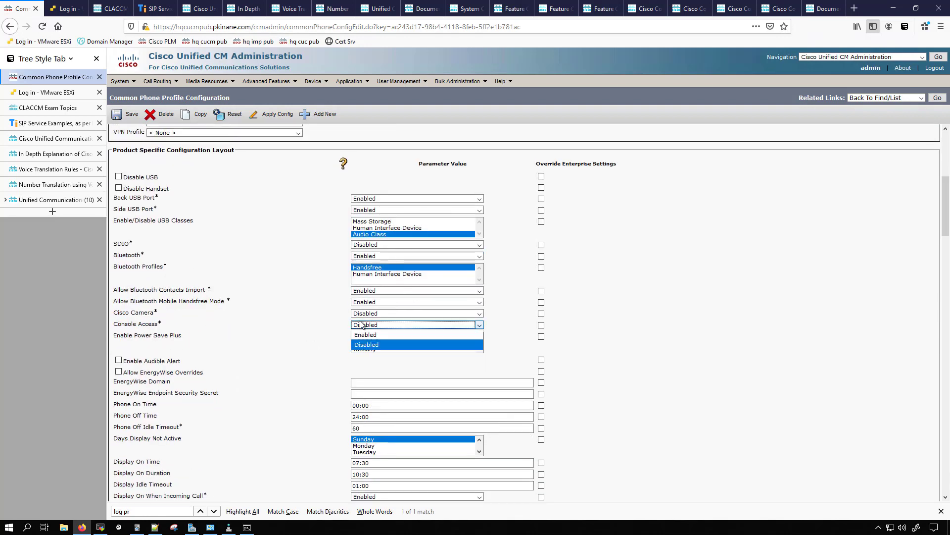
pyautogui.click(376, 337)
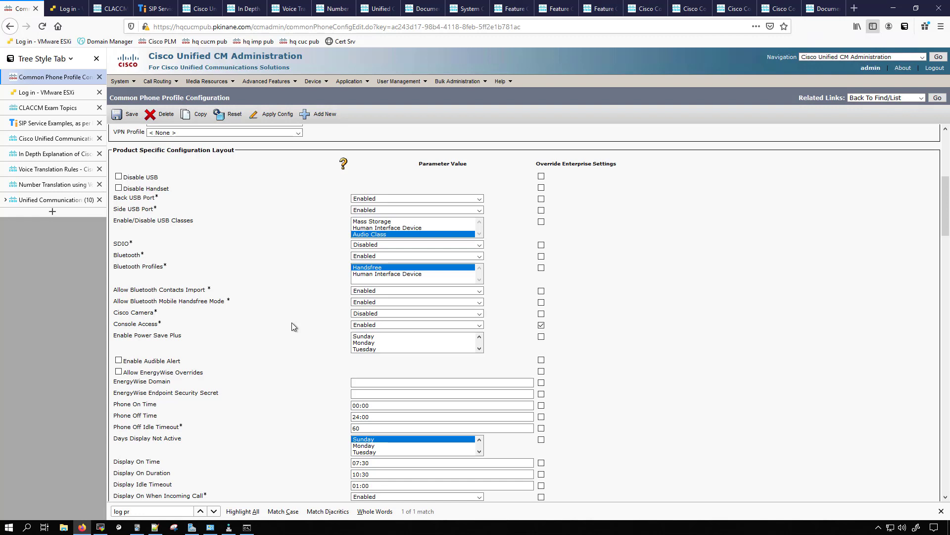
pyautogui.click(124, 114)
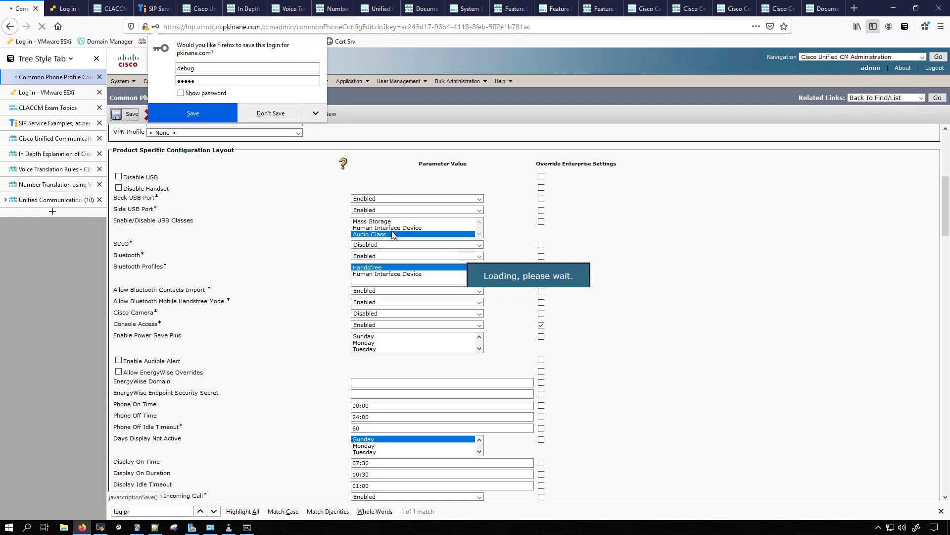
pyautogui.click(315, 114)
pyautogui.click(299, 129)
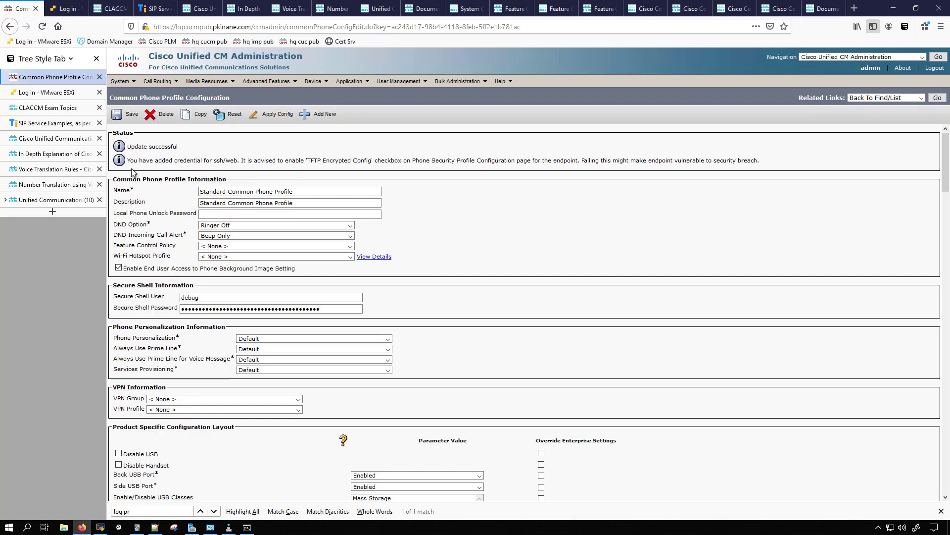
pyautogui.moveTo(128, 160); pyautogui.dragTo(468, 160)
pyautogui.click(380, 170)
pyautogui.click(117, 83)
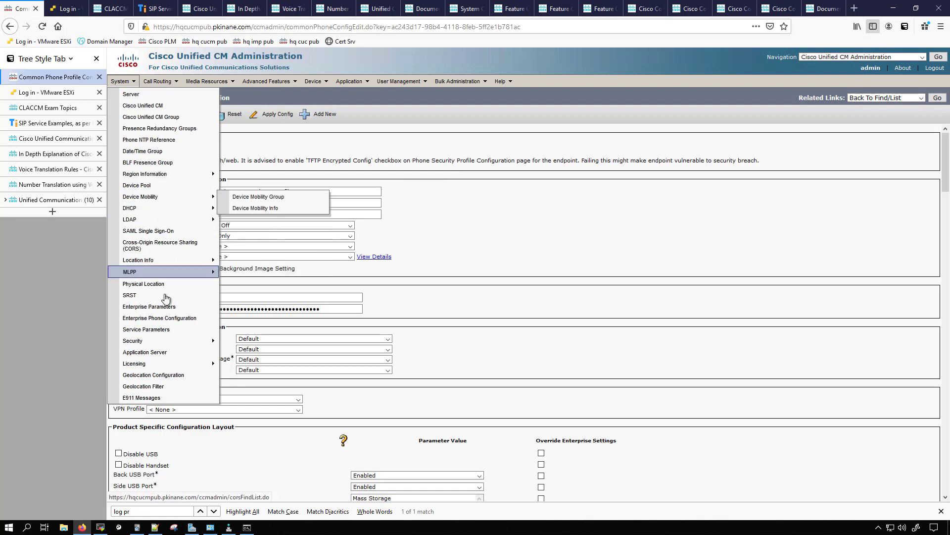
pyautogui.moveTo(161, 341)
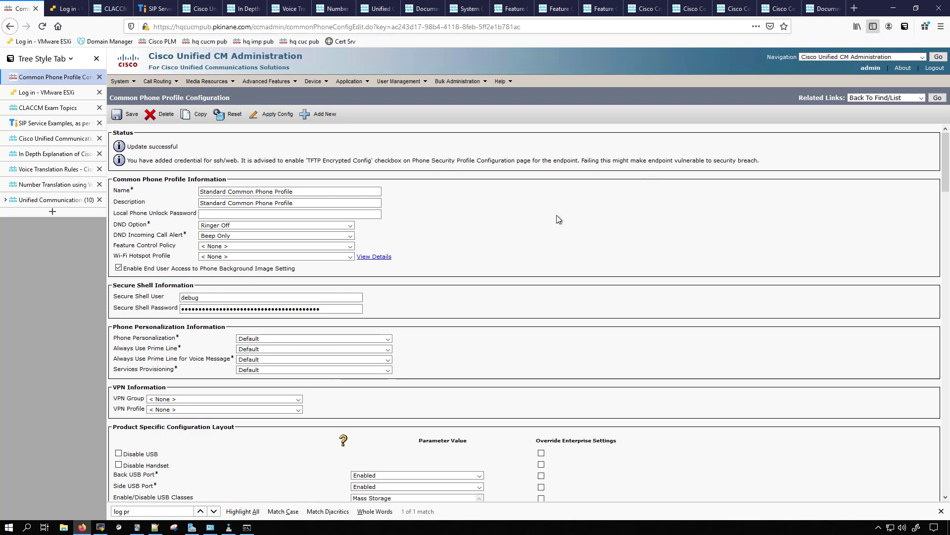
pyautogui.click(184, 297)
pyautogui.click(319, 311)
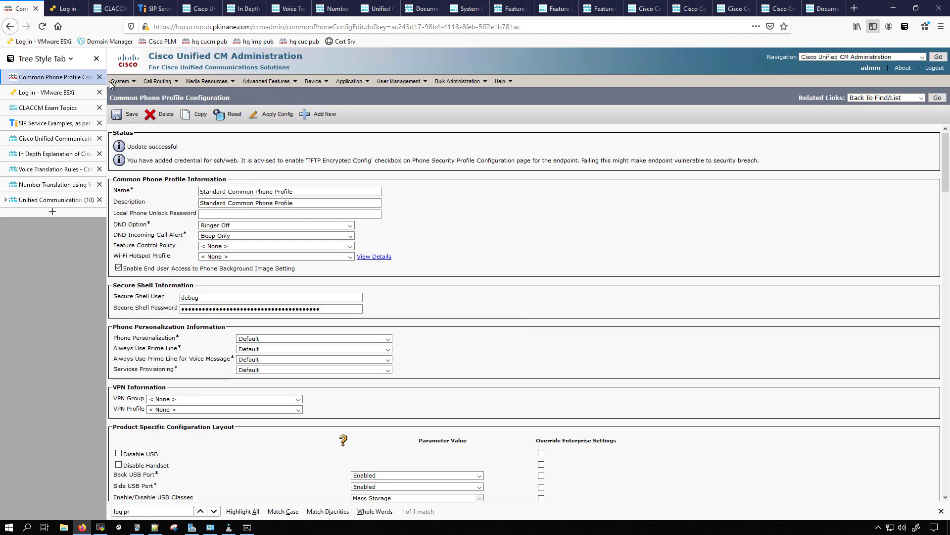
# - Open the Enterprise Parameters and set Enable Dependency Records to True, accepting the CPU usage notice
pyautogui.moveTo(120, 81)
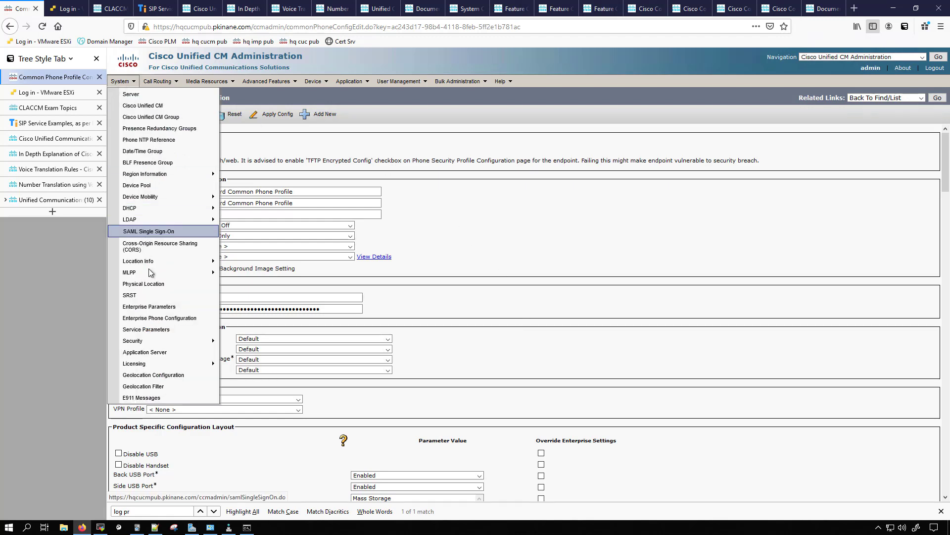
pyautogui.click(151, 311)
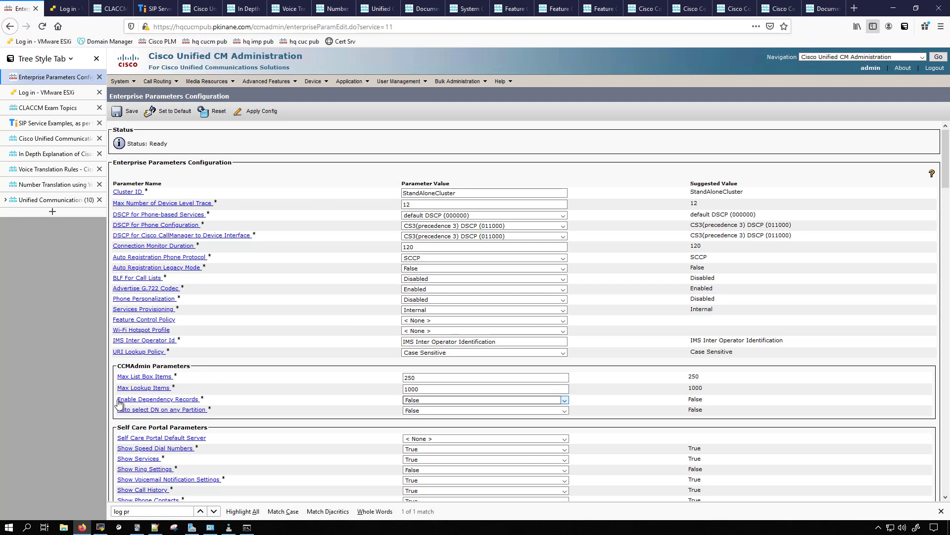
pyautogui.click(420, 400)
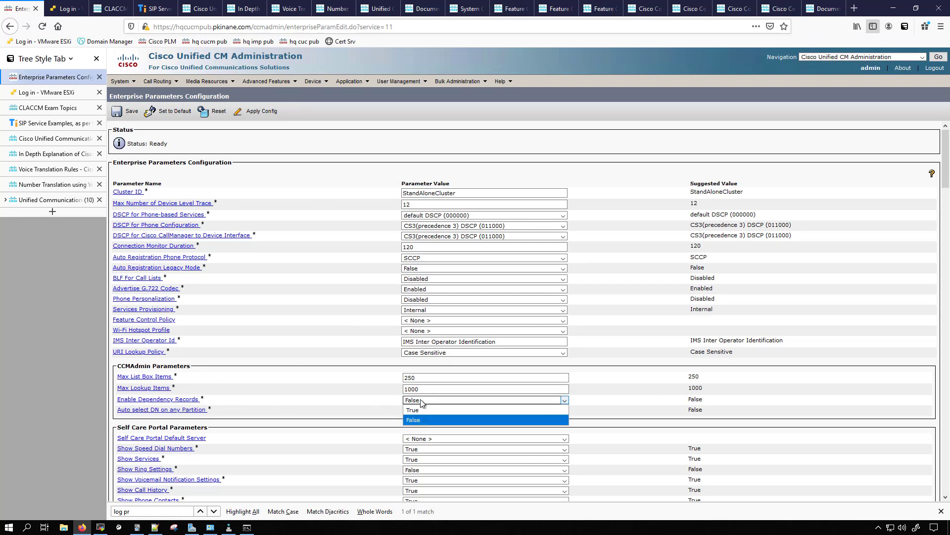
pyautogui.click(419, 409)
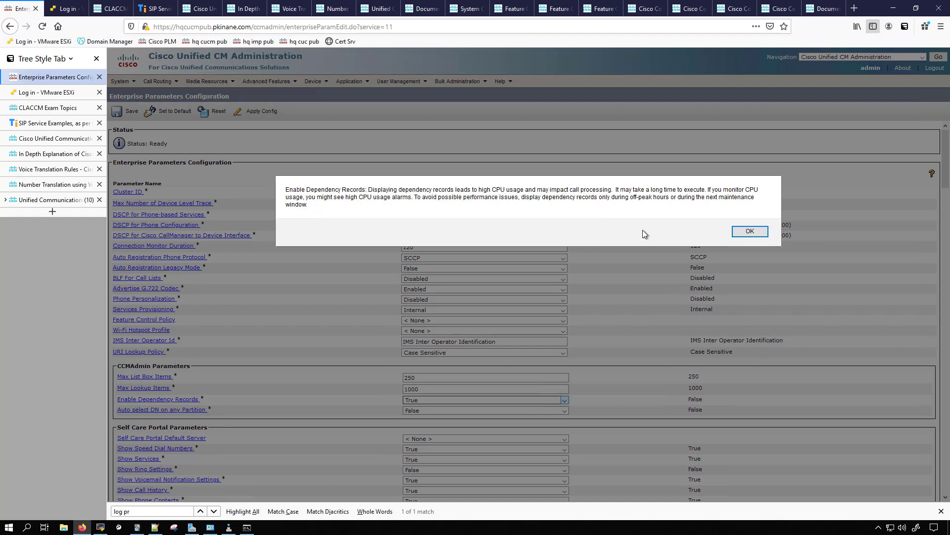
pyautogui.moveTo(484, 190); pyautogui.dragTo(577, 189)
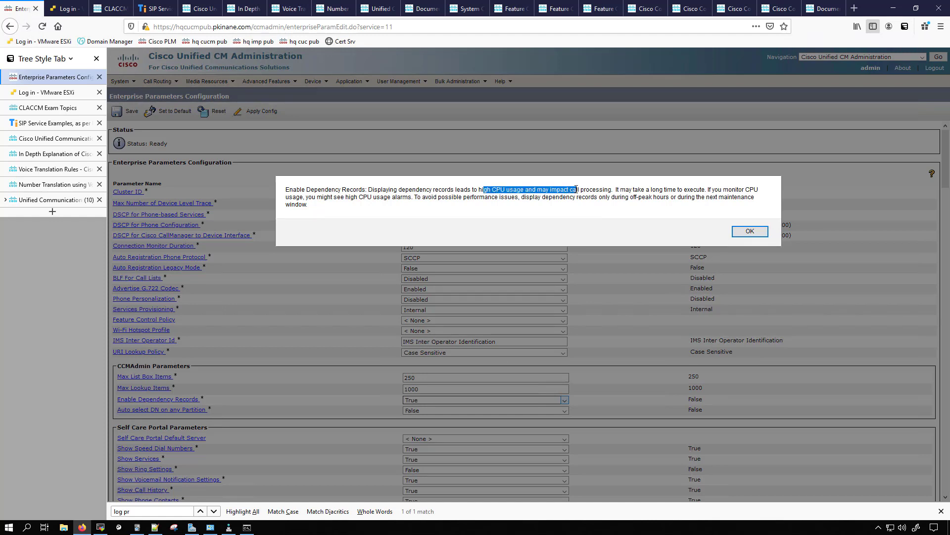
pyautogui.click(748, 231)
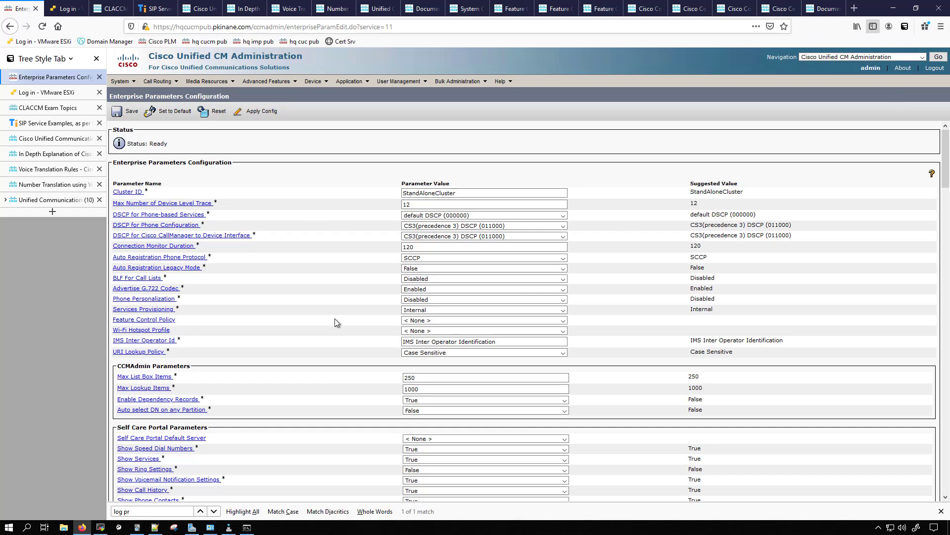
# - Replace the Secure Authentication URL with a copy of the URL Authentication value and save the enterprise parameters
pyautogui.scroll(-20, 335, 319)
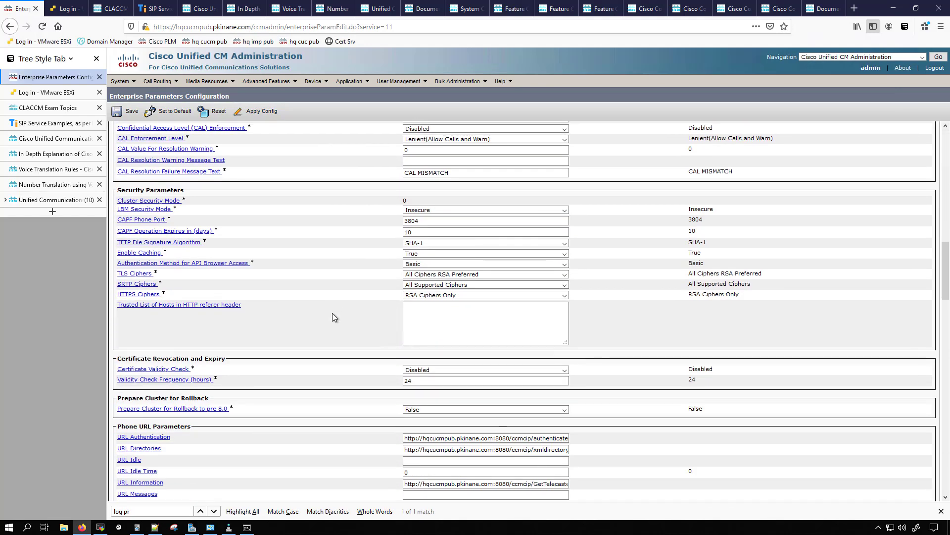
pyautogui.scroll(-4, 333, 317)
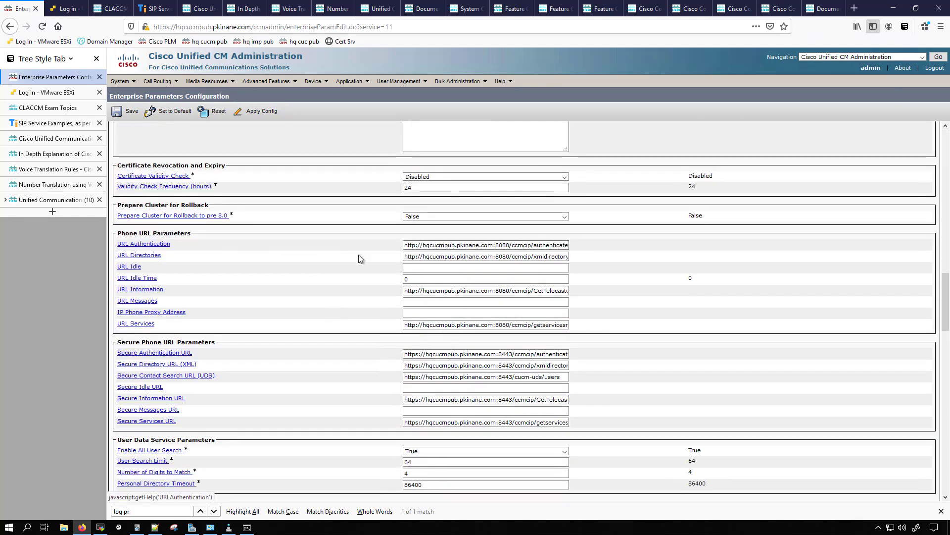
pyautogui.doubleClick(503, 245)
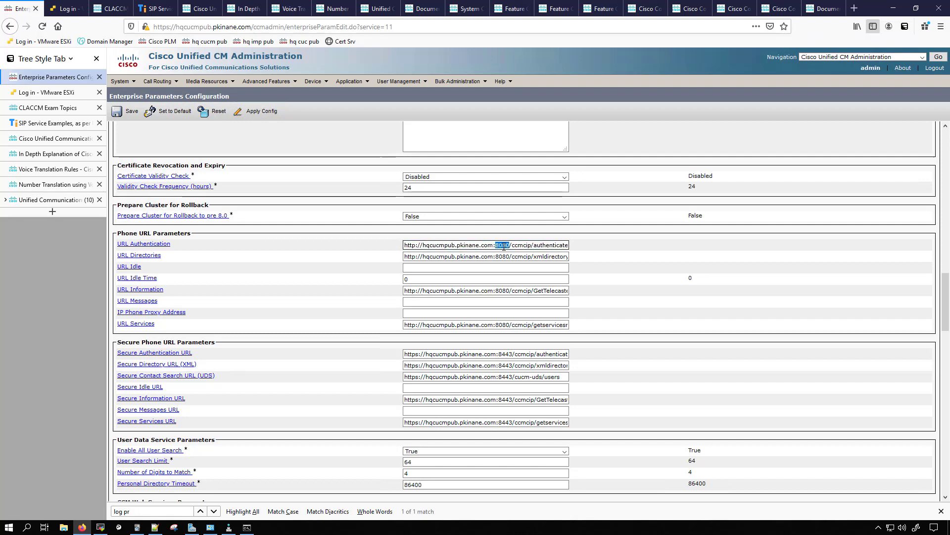
pyautogui.tripleClick(503, 246)
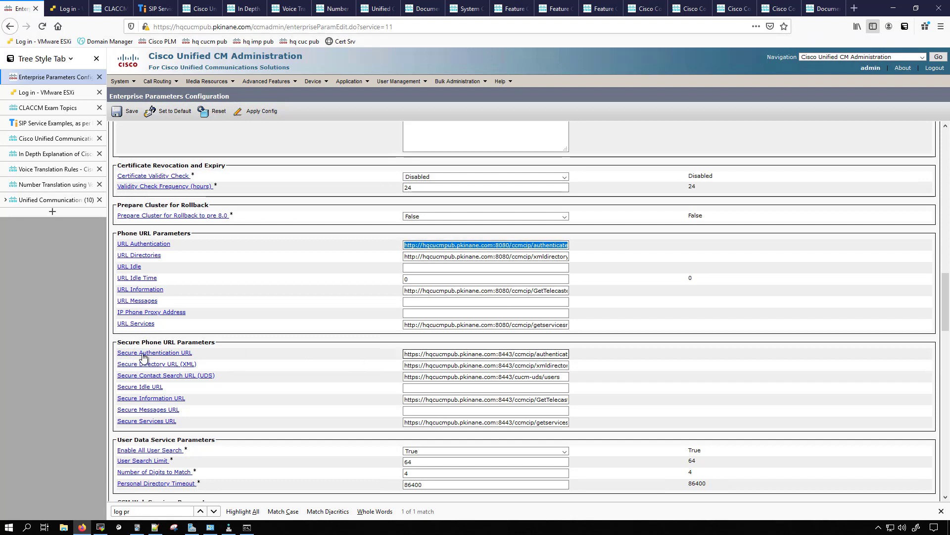
pyautogui.doubleClick(423, 354)
pyautogui.tripleClick(423, 355)
pyautogui.write('http://hqcucmpub.pkinane.com:8080/ccmcip/authenticate.jsp')
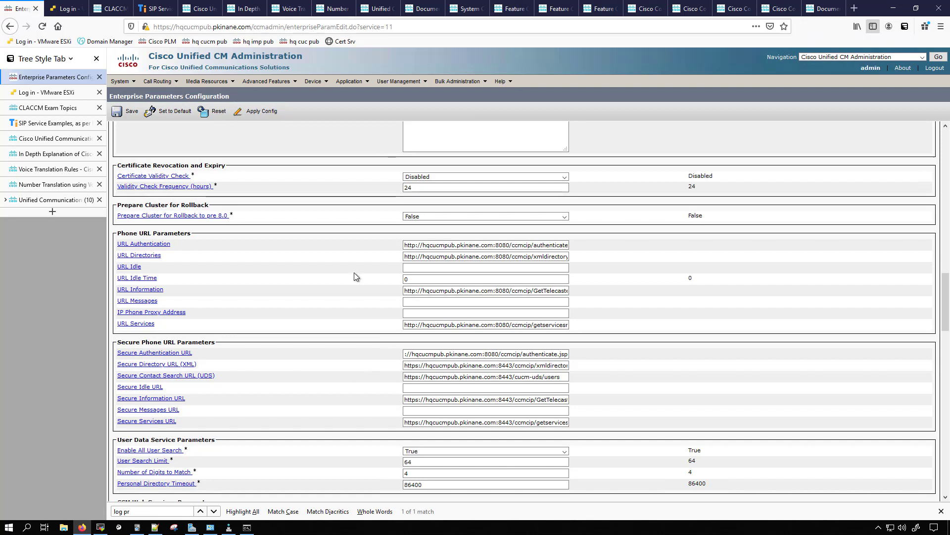
pyautogui.click(119, 111)
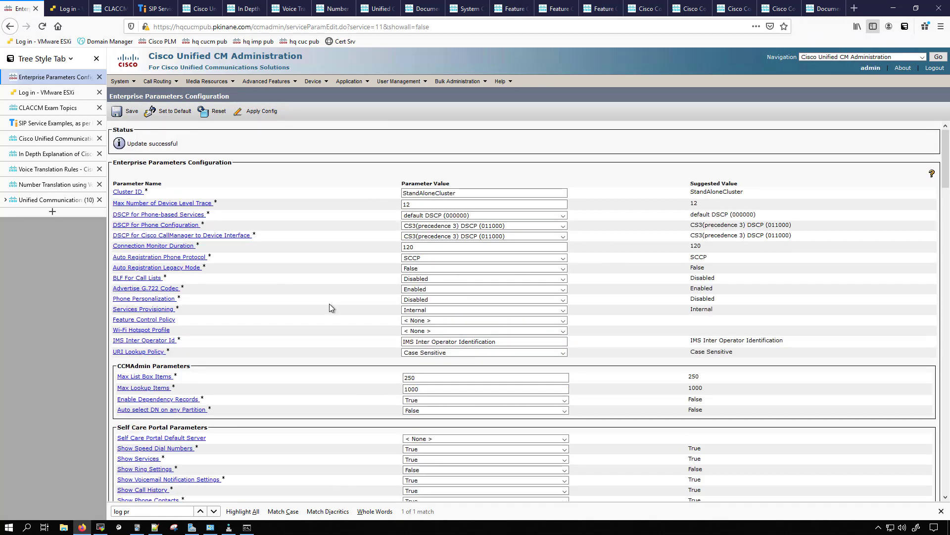